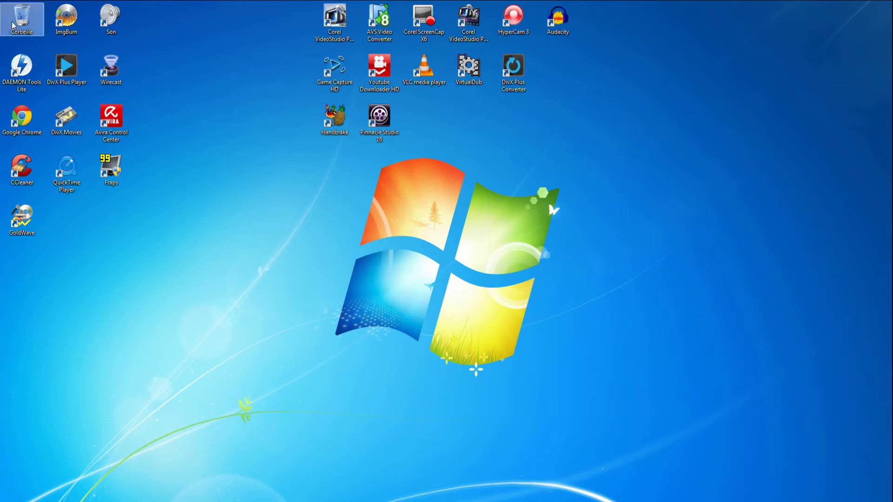
- Launch ImgBurn and open its mode for creating an image file from disc
{"action": "left_click", "coordinate": [68, 28]}
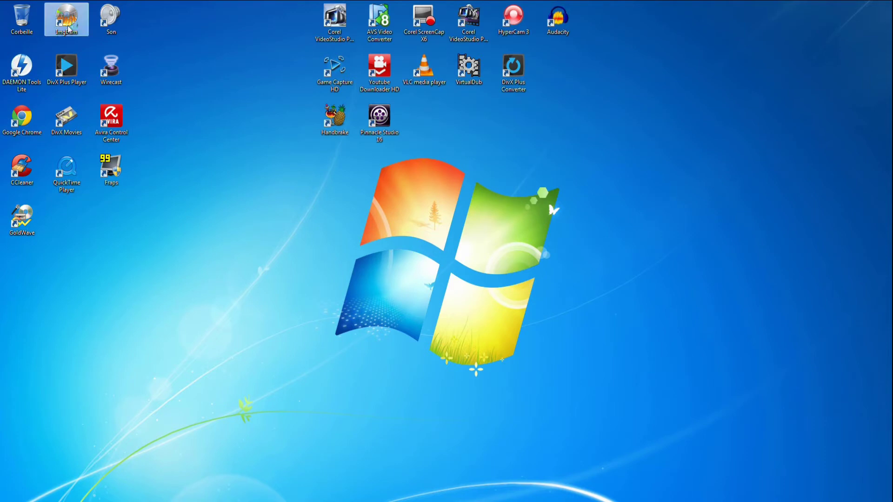
{"action": "double_click", "coordinate": [68, 29]}
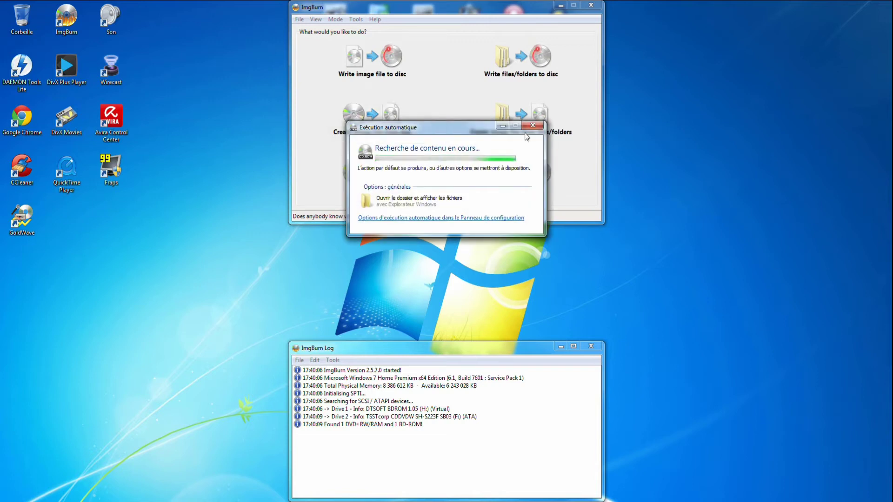
{"action": "left_click", "coordinate": [530, 128]}
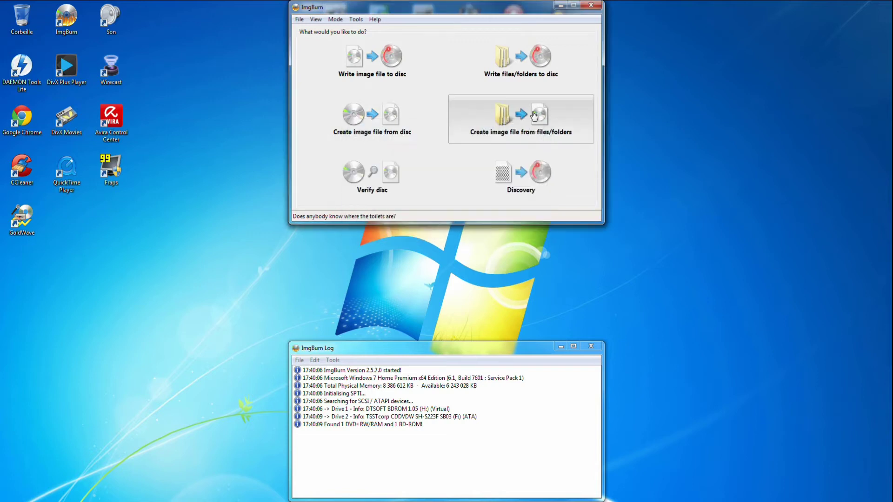
{"action": "left_click", "coordinate": [391, 126]}
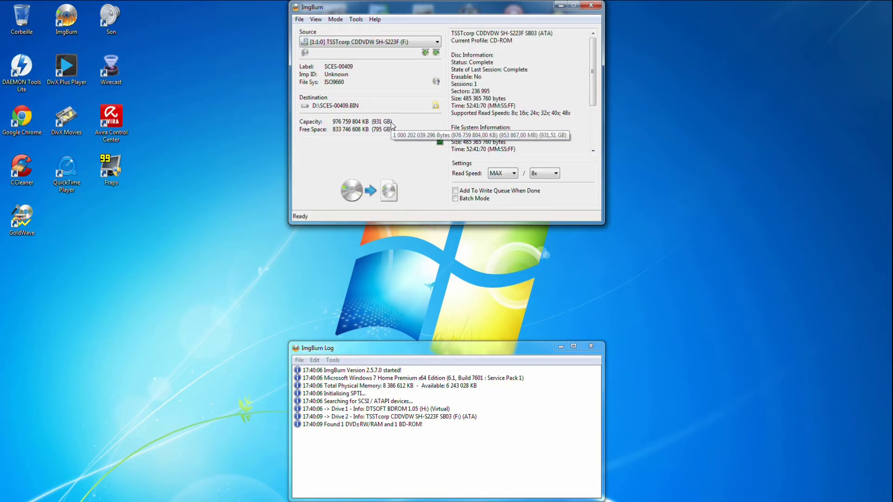
{"action": "left_click_drag", "start_coordinate": [396, 12], "coordinate": [399, 56]}
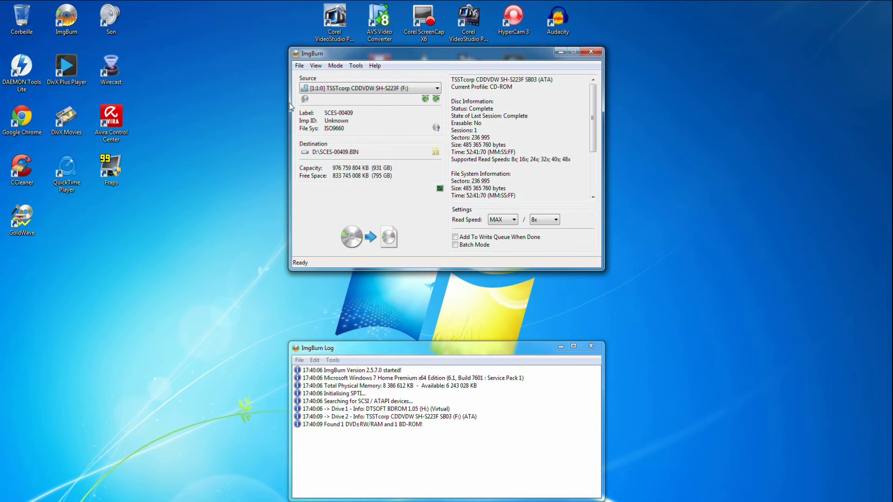
- Set the image destination to the desktop (Bureau) as a BIN file named SCES-00409
{"action": "left_click", "coordinate": [435, 151]}
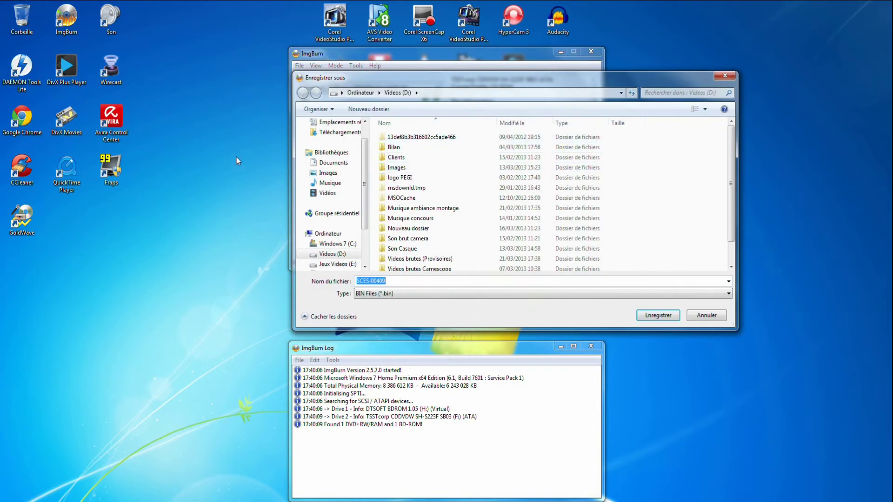
{"action": "scroll", "coordinate": [346, 143], "scroll_direction": "up", "scroll_amount": 1}
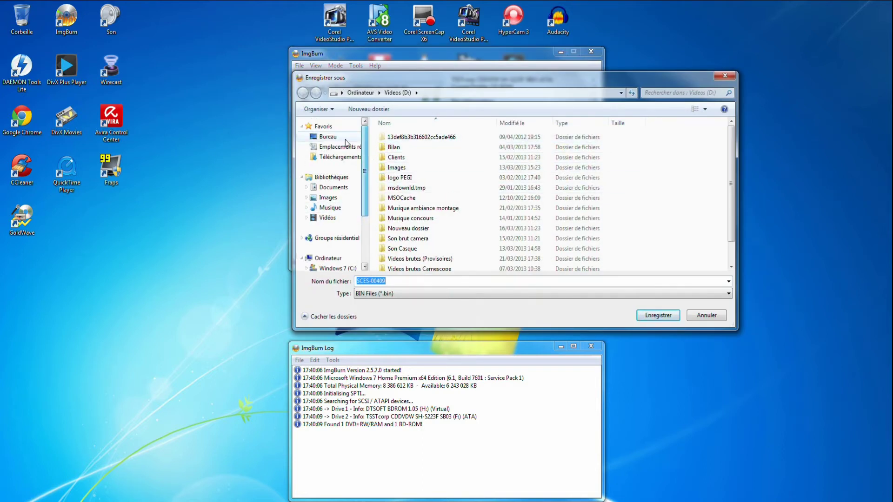
{"action": "left_click", "coordinate": [344, 138]}
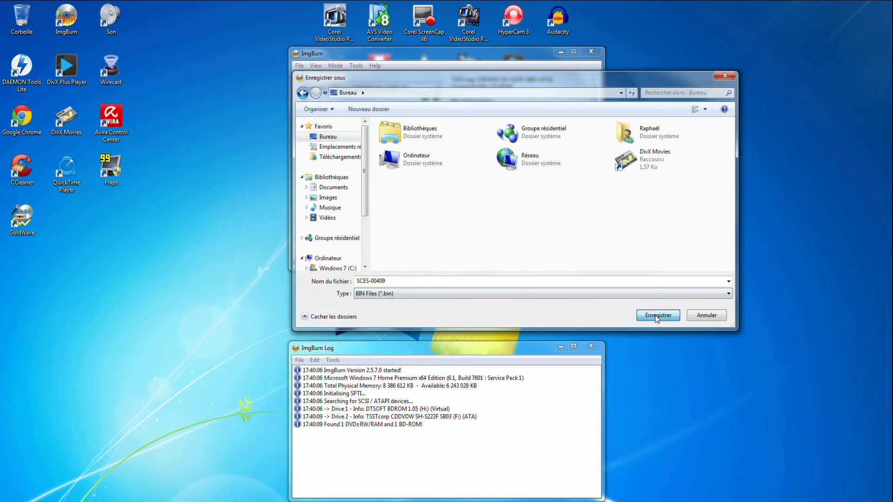
{"action": "left_click", "coordinate": [656, 316]}
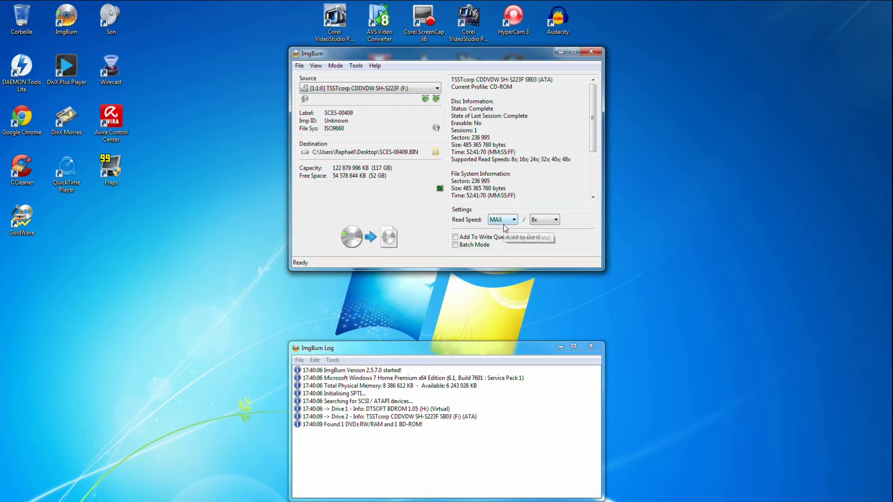
- Keep the audio read speed at 8x and read the disc into the image file, dismissing the notices
{"action": "left_click", "coordinate": [542, 220]}
{"action": "left_click", "coordinate": [543, 229]}
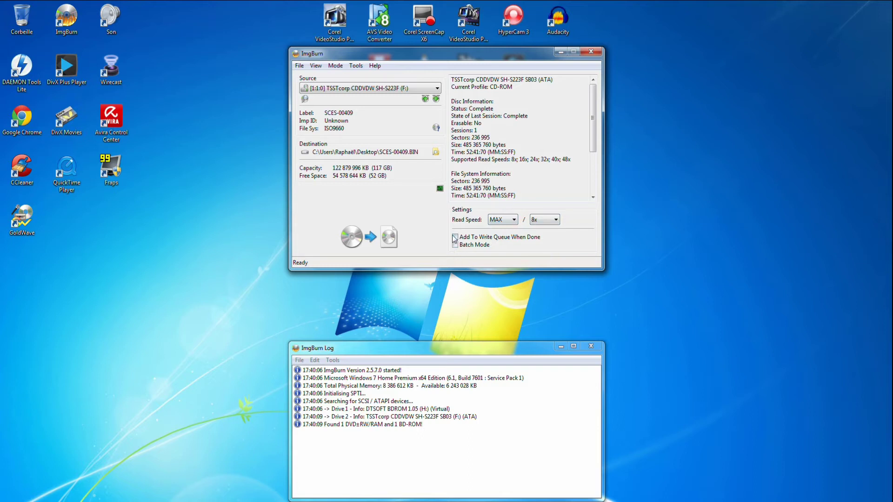
{"action": "left_click", "coordinate": [361, 236]}
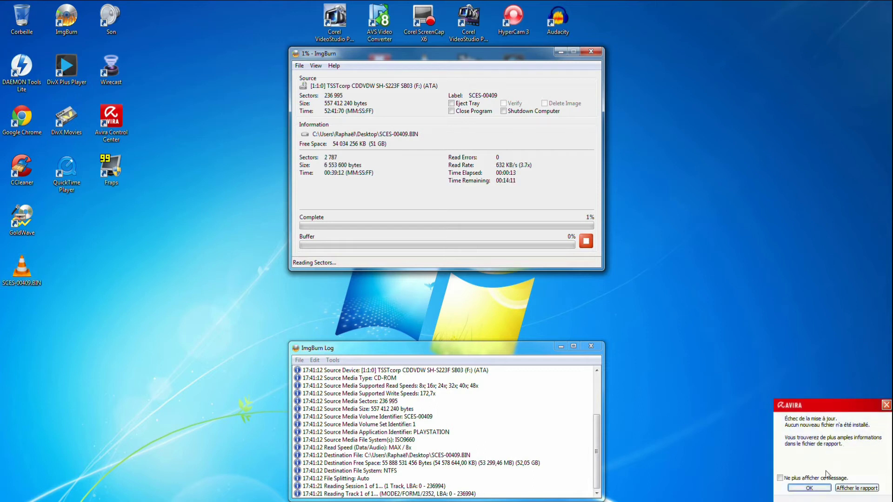
{"action": "left_click", "coordinate": [826, 489]}
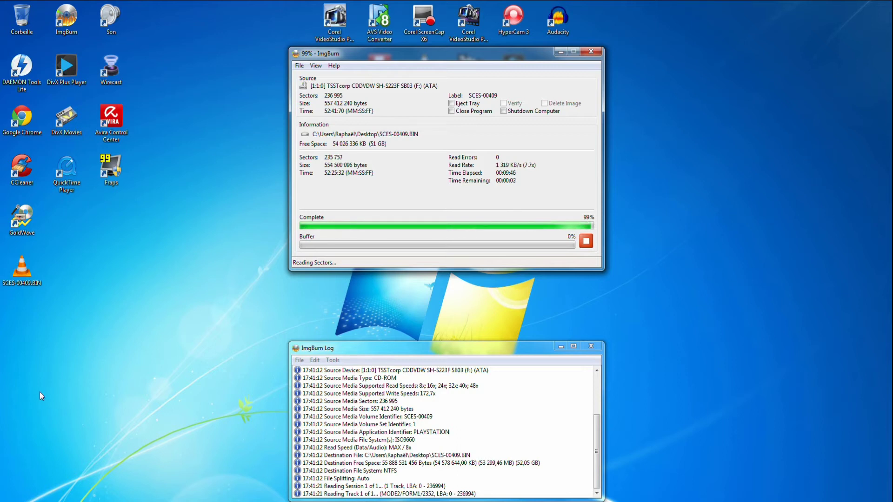
{"action": "left_click", "coordinate": [30, 270]}
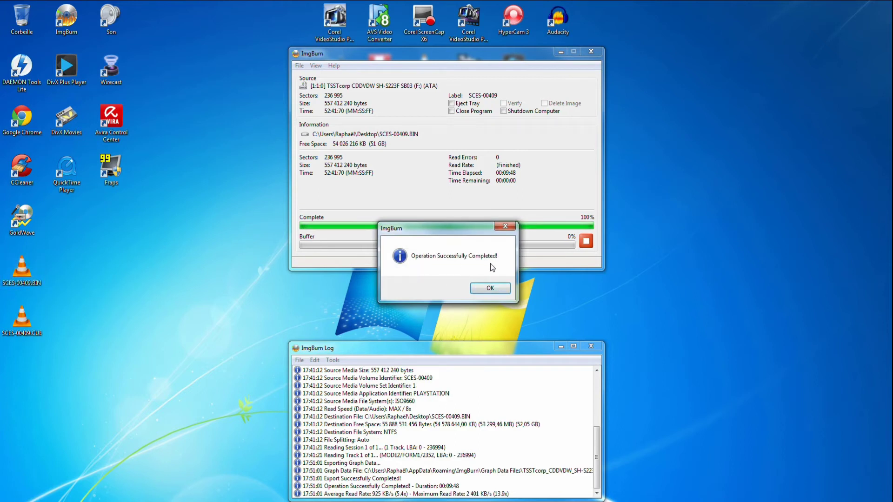
{"action": "left_click", "coordinate": [489, 288]}
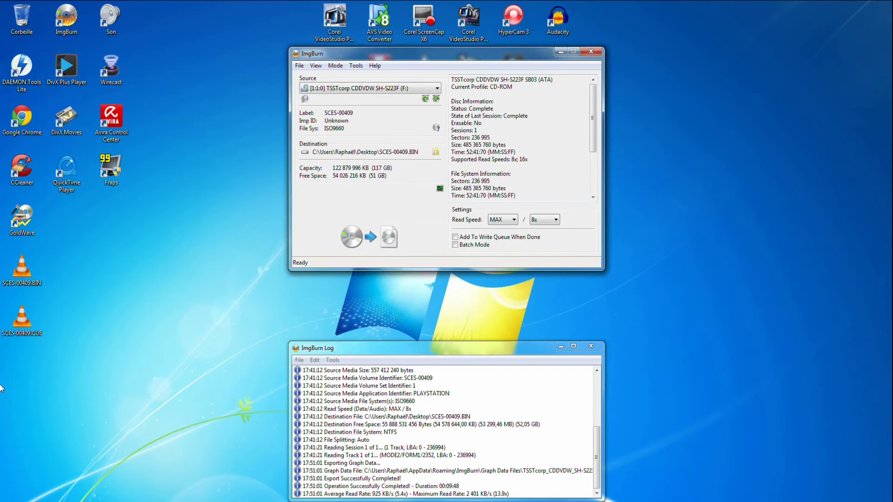
- Examine the SCES-00409 BIN and CUE files created on the desktop
{"action": "left_click", "coordinate": [25, 318]}
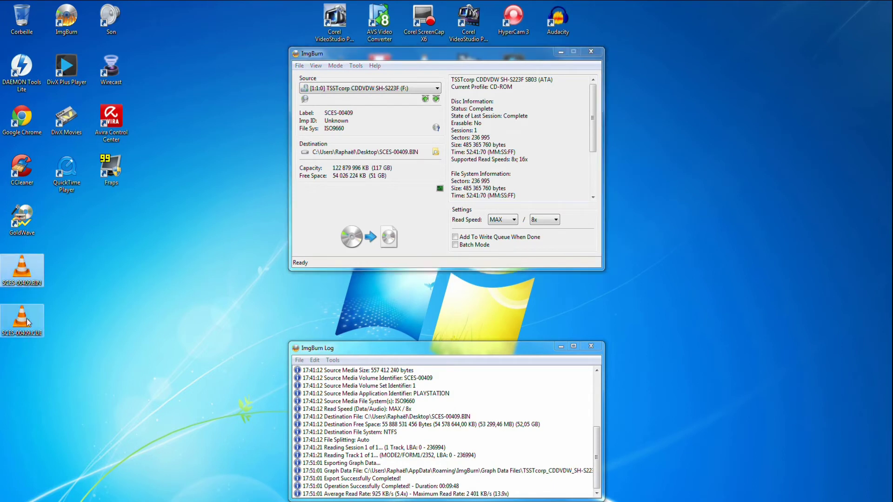
{"action": "left_click", "coordinate": [25, 350]}
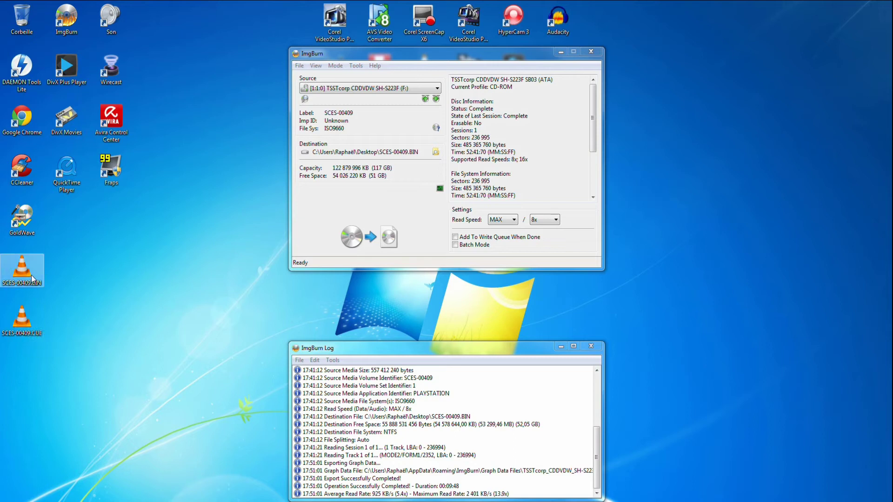
{"action": "mouse_move", "coordinate": [32, 275]}
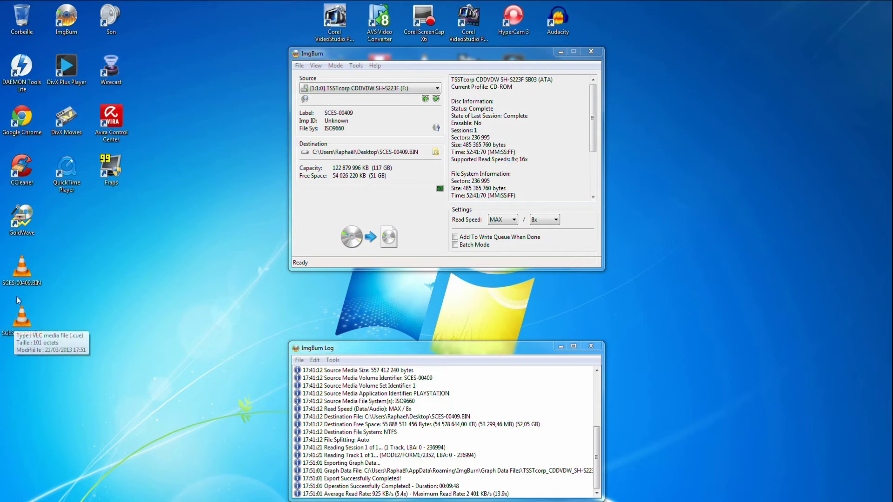
- Switch to Write mode and load SCES-00409.CUE from the desktop as the source image
{"action": "left_click", "coordinate": [357, 67]}
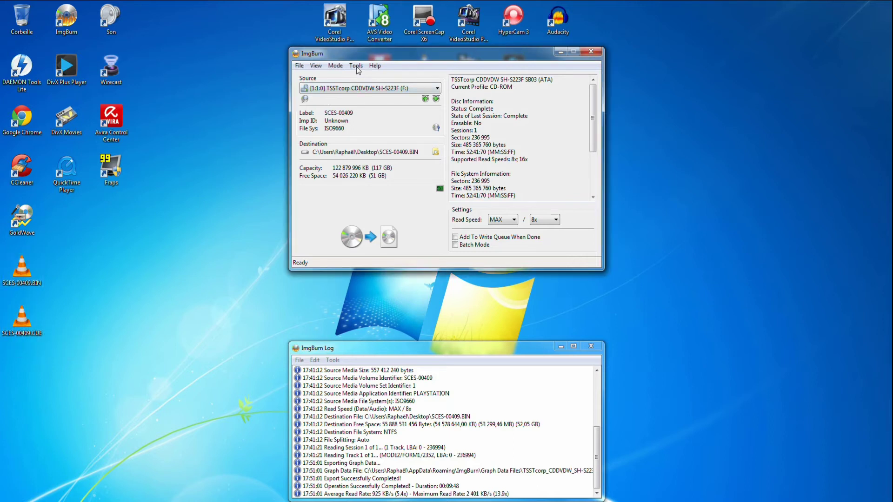
{"action": "left_click", "coordinate": [335, 66]}
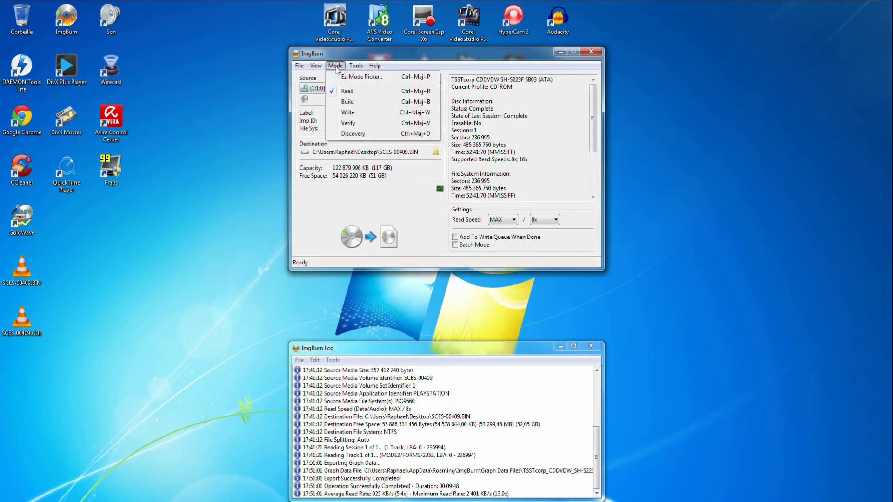
{"action": "left_click", "coordinate": [348, 113]}
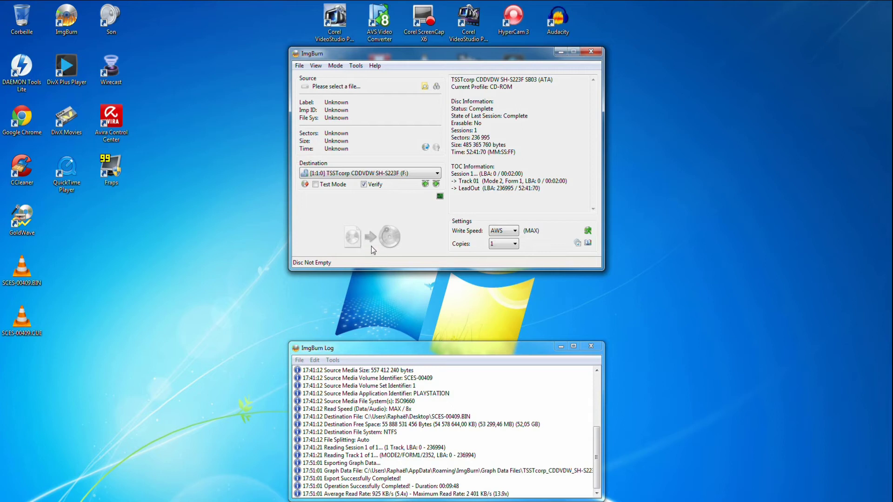
{"action": "left_click", "coordinate": [424, 86]}
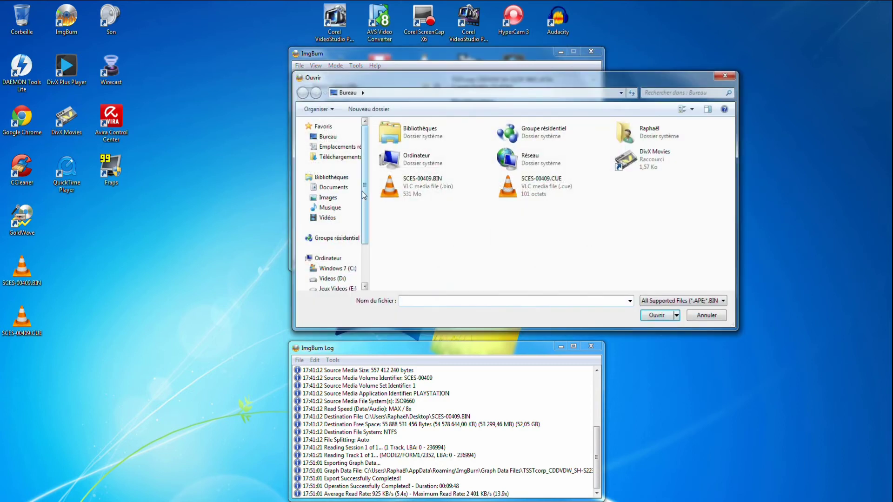
{"action": "left_click", "coordinate": [560, 199]}
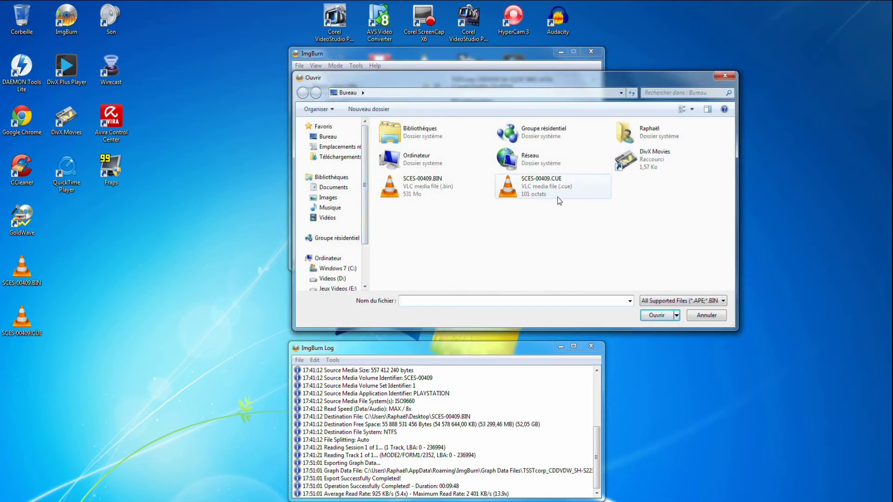
{"action": "double_click", "coordinate": [559, 201]}
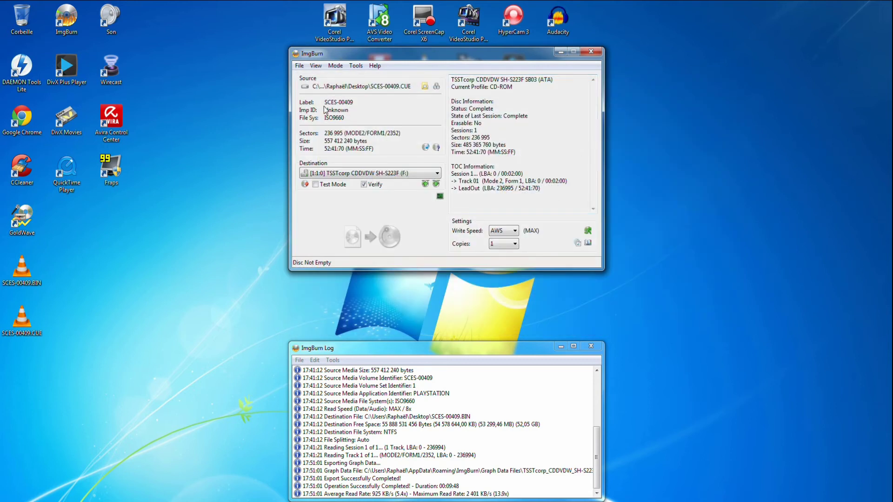
- Move the log window up beneath the main window and dismiss the AutoPlay prompt for the inserted DVD
{"action": "mouse_move", "coordinate": [334, 108]}
{"action": "left_click_drag", "start_coordinate": [397, 350], "coordinate": [393, 302]}
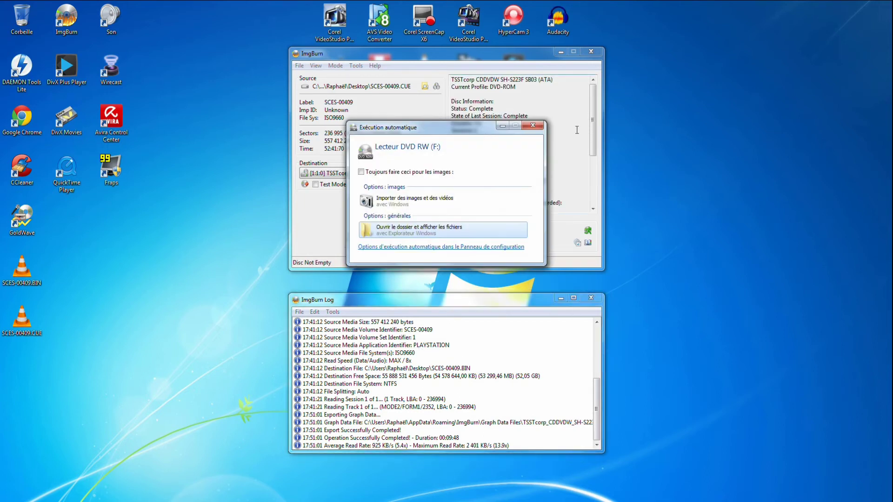
{"action": "left_click", "coordinate": [533, 125]}
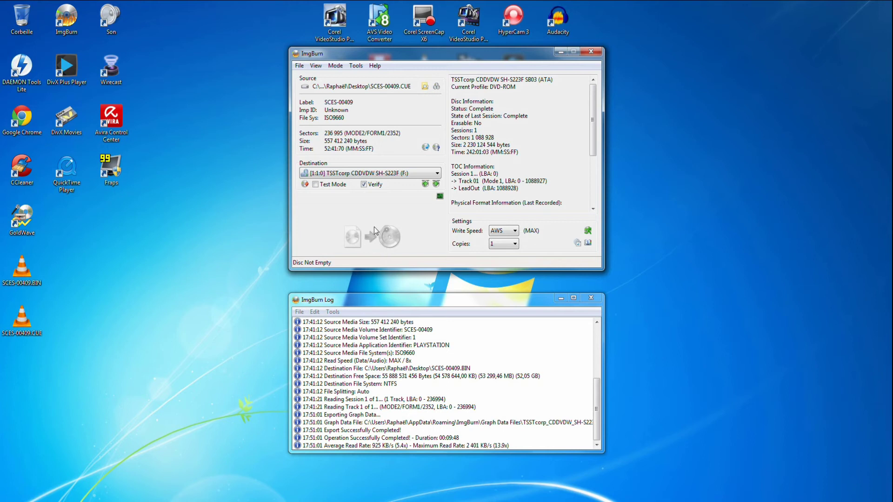
- Switch to Read mode and start reading the DVD to D:\Image.iso with the audio read speed set to 56x
{"action": "left_click", "coordinate": [336, 68]}
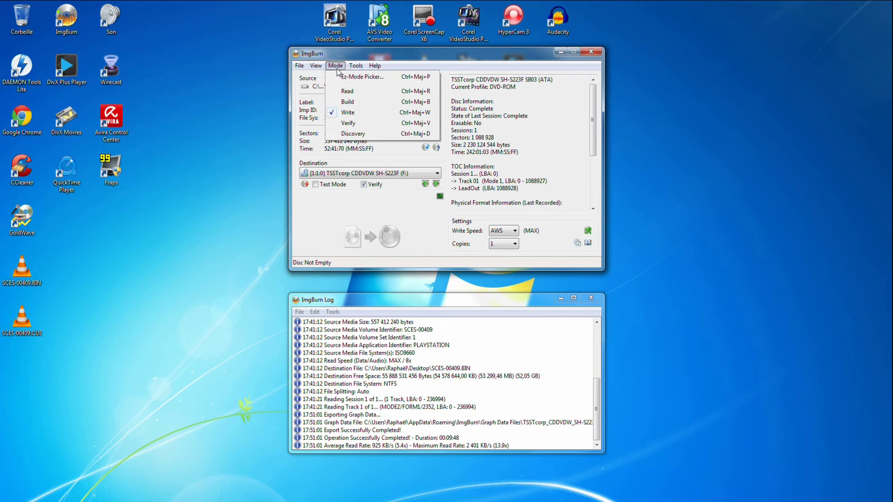
{"action": "left_click", "coordinate": [346, 92]}
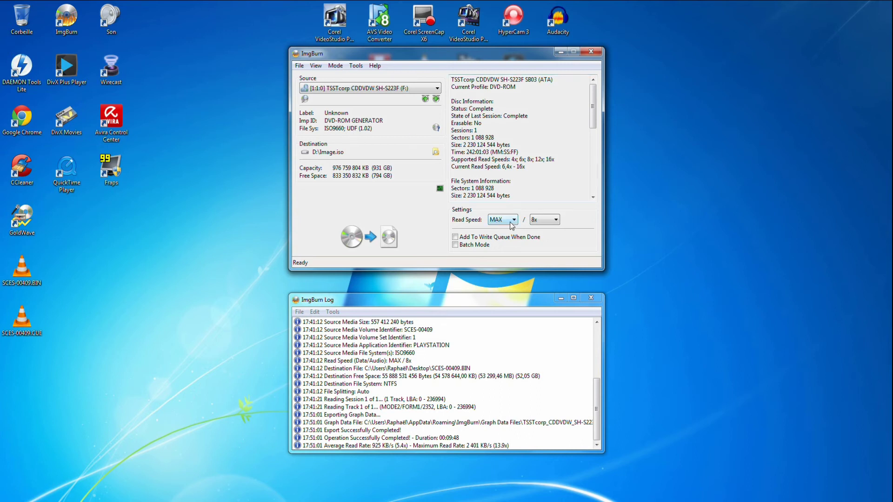
{"action": "left_click", "coordinate": [557, 221]}
{"action": "left_click_drag", "start_coordinate": [556, 255], "coordinate": [555, 278]}
{"action": "left_click", "coordinate": [544, 280]}
{"action": "left_click", "coordinate": [376, 240]}
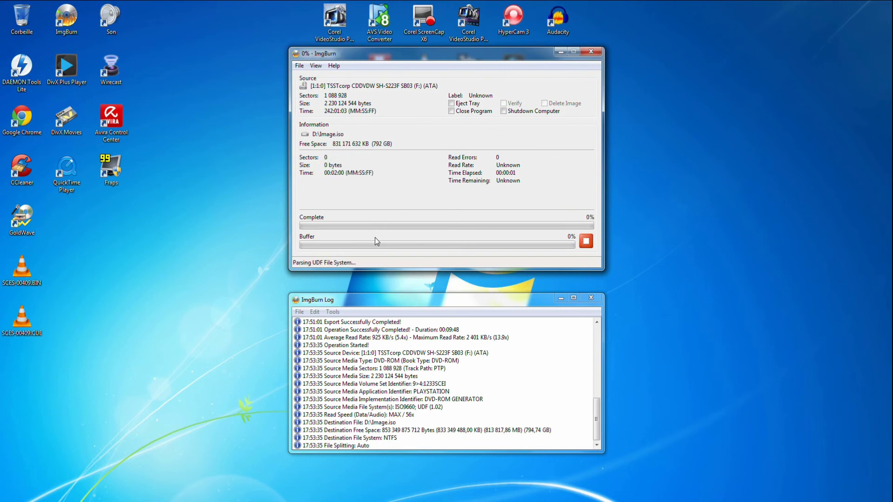